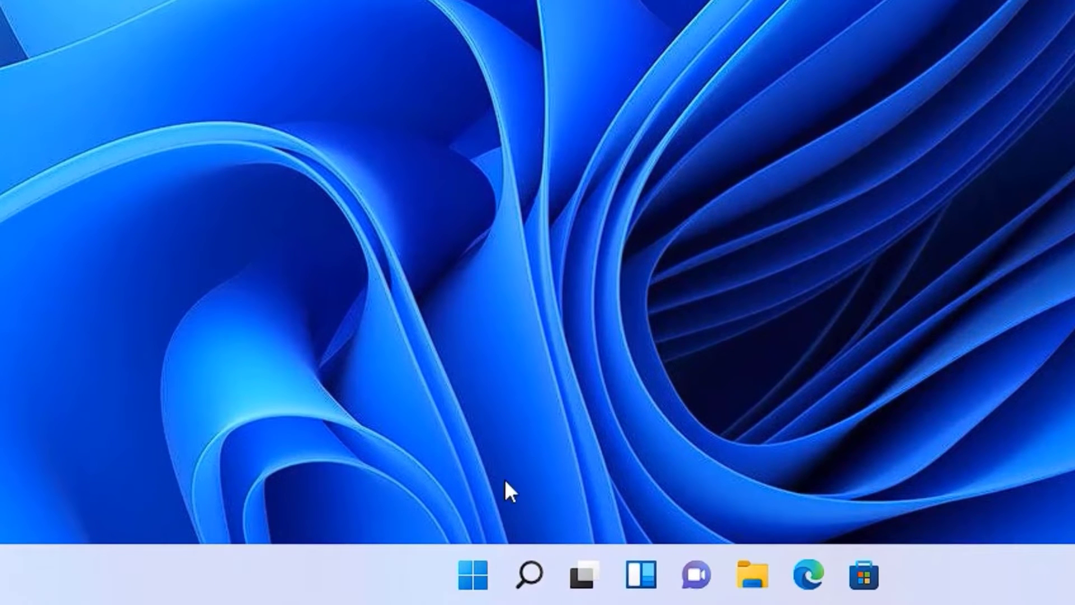
Run regedit from the Win+X Run box to start Registry Editor
right_click(470, 567)
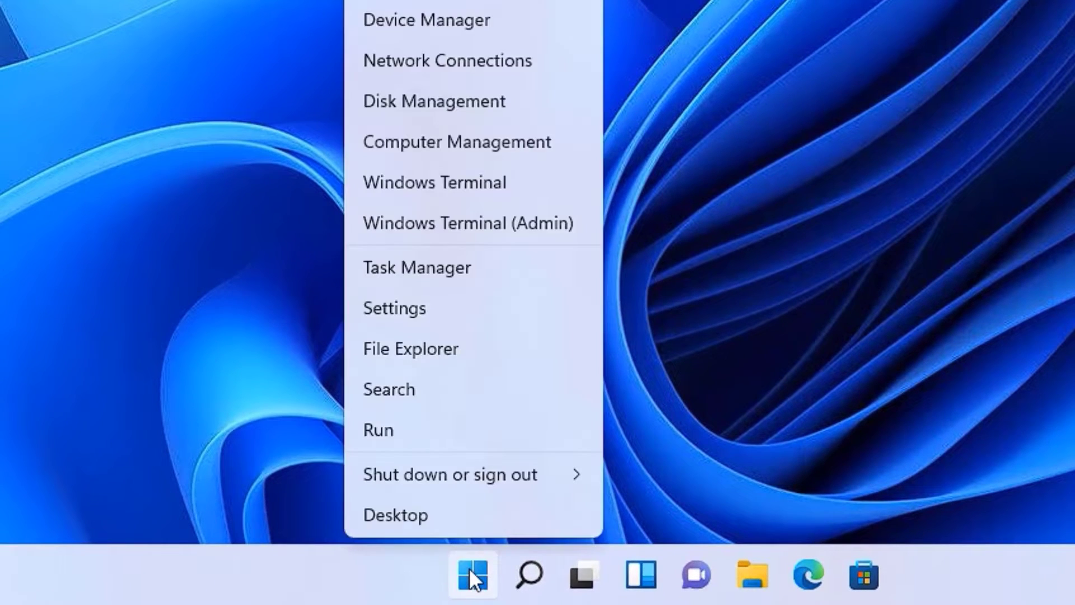
left_click(428, 433)
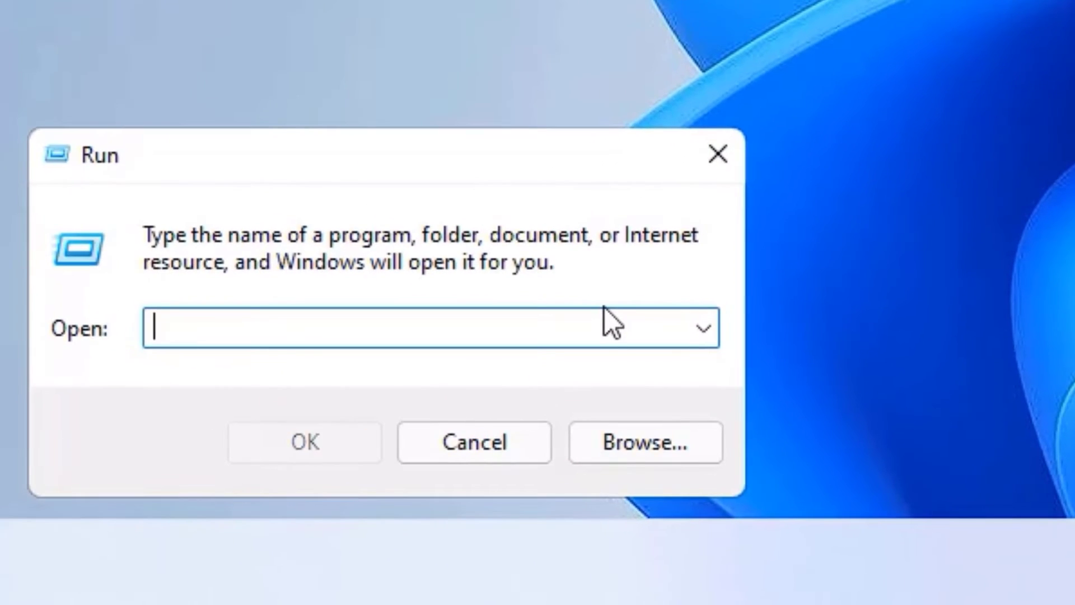
type("re")
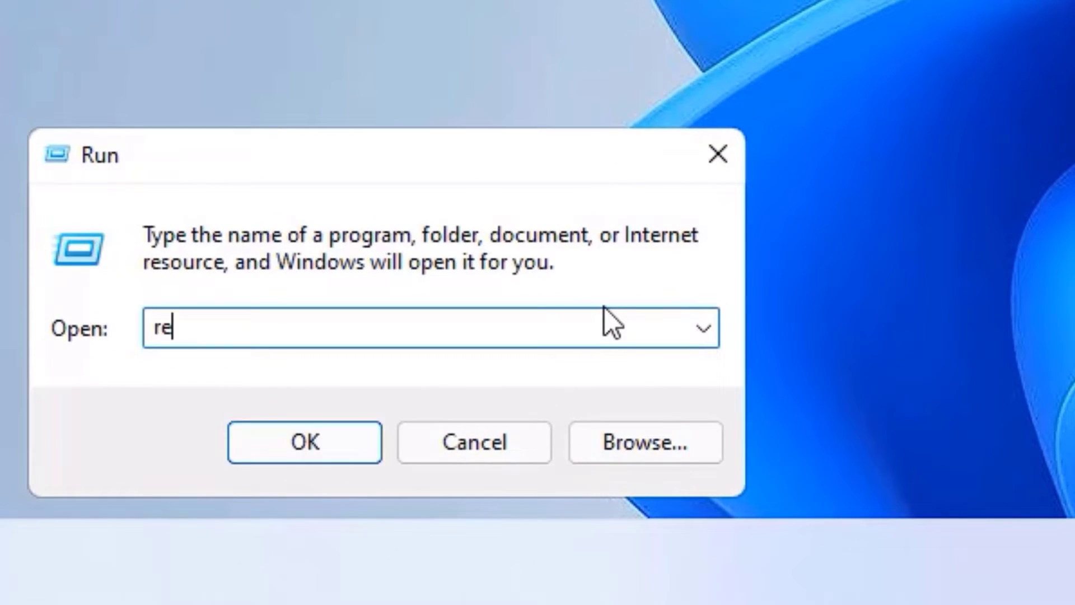
type("gedit")
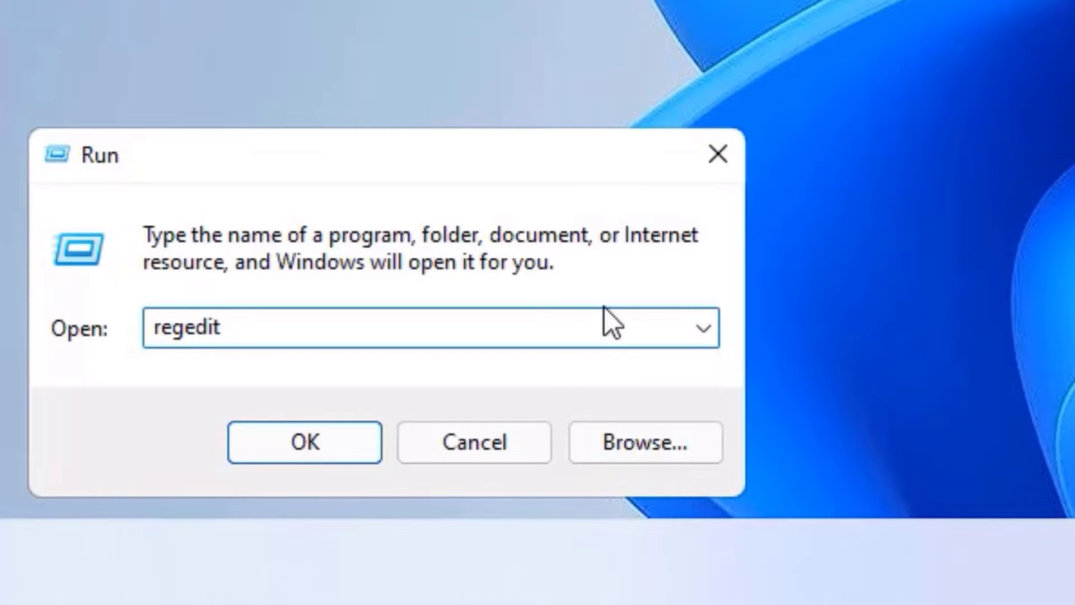
key("Return")
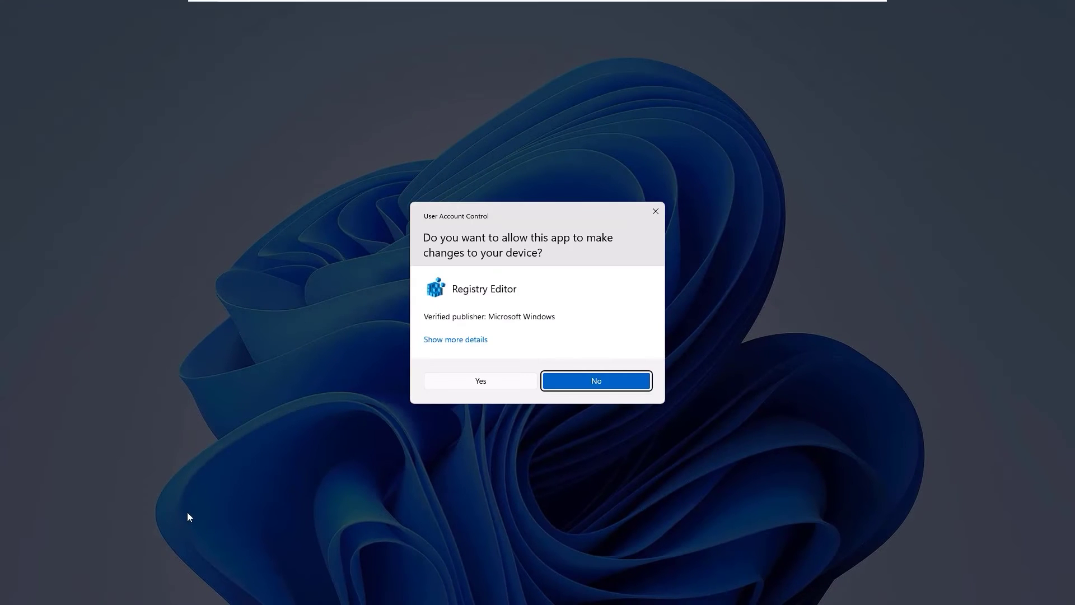
Approve the UAC prompt and navigate to HKLM\SYSTEM\ControlSet001\Services\Ndu
left_click(453, 388)
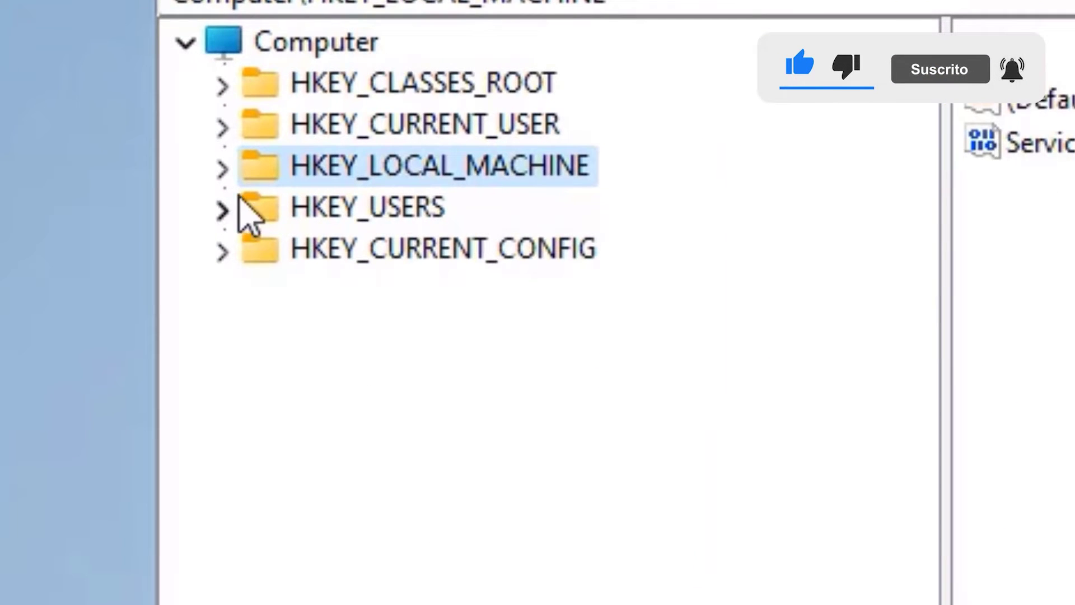
left_click(223, 168)
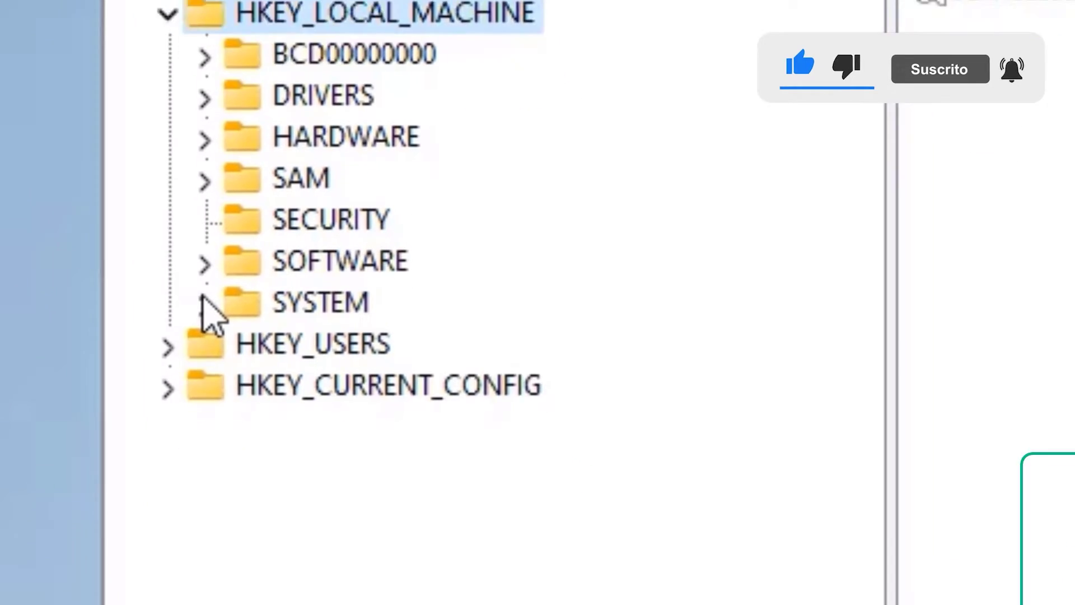
left_click(259, 455)
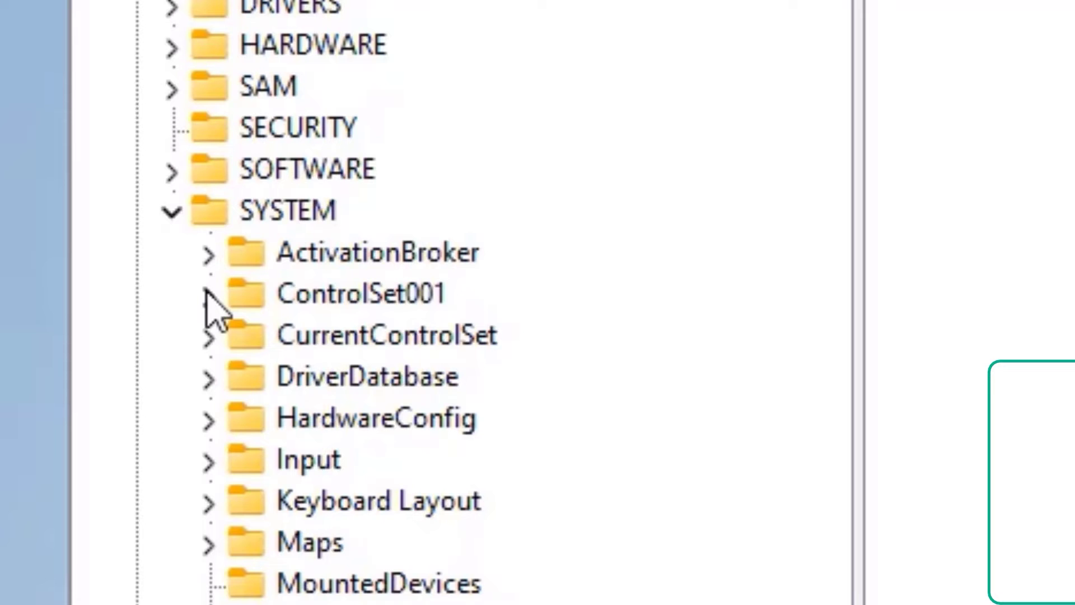
left_click(208, 294)
left_click(243, 497)
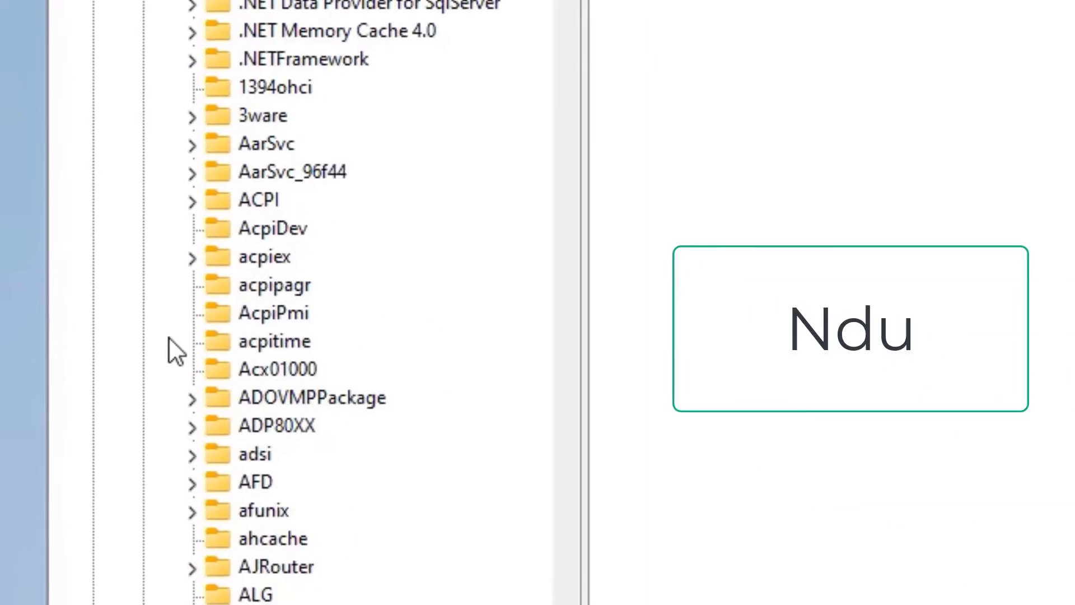
scroll(256, 509, "down", 4)
scroll(258, 511, "down", 6)
scroll(257, 517, "down", 10)
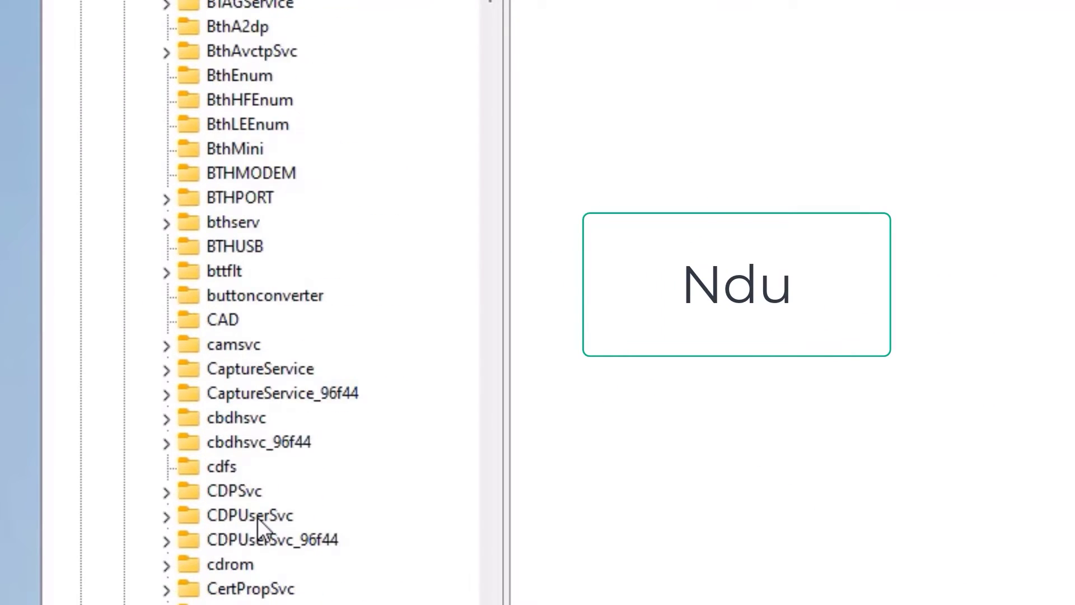
scroll(258, 517, "down", 12)
scroll(258, 515, "down", 12)
scroll(258, 515, "down", 5)
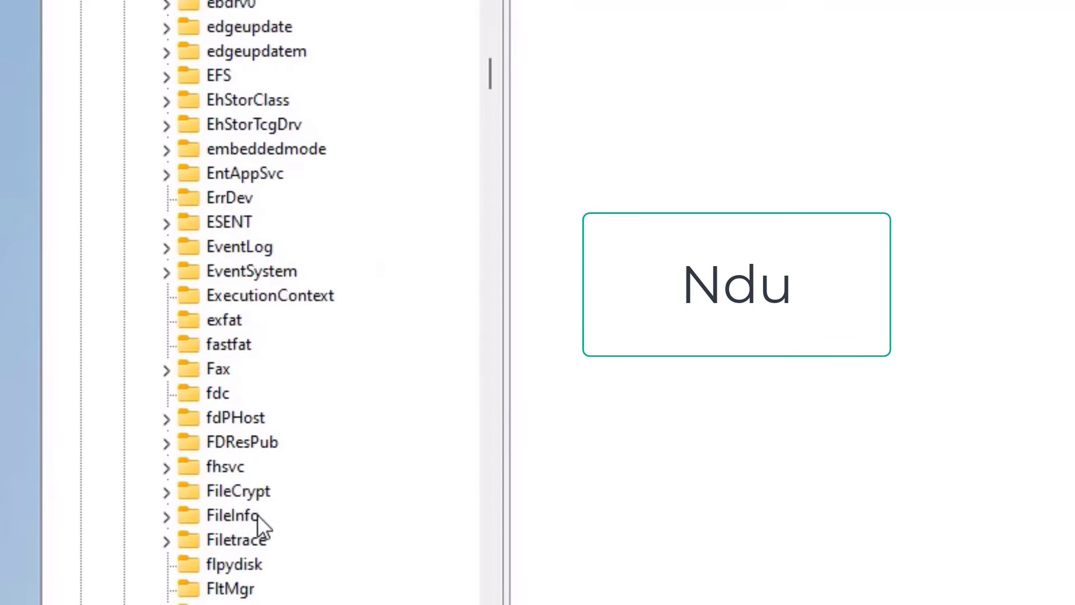
scroll(258, 514, "down", 3)
scroll(257, 515, "down", 15)
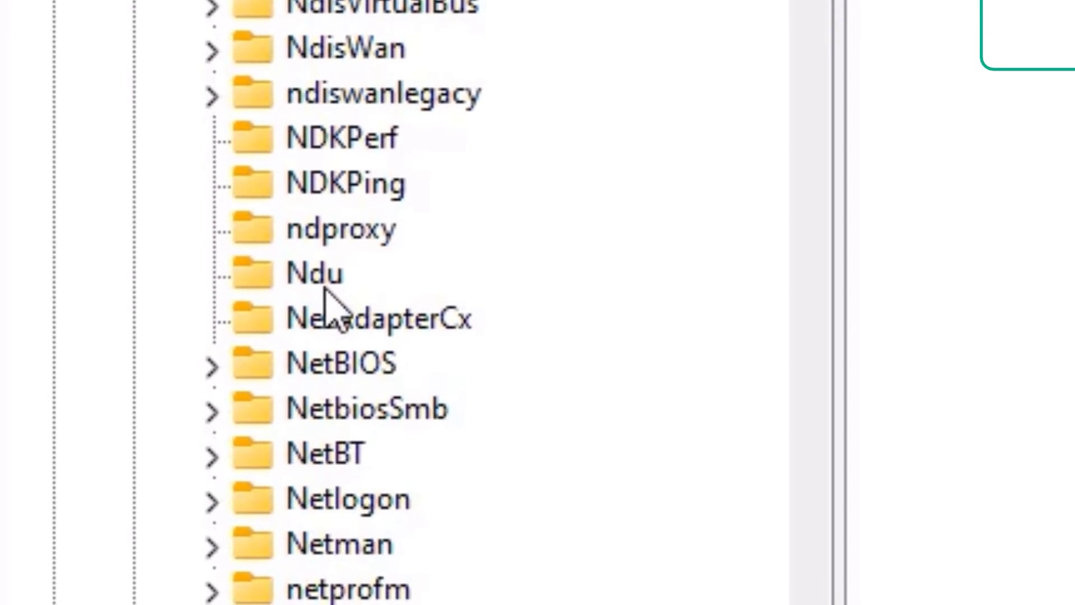
left_click(321, 284)
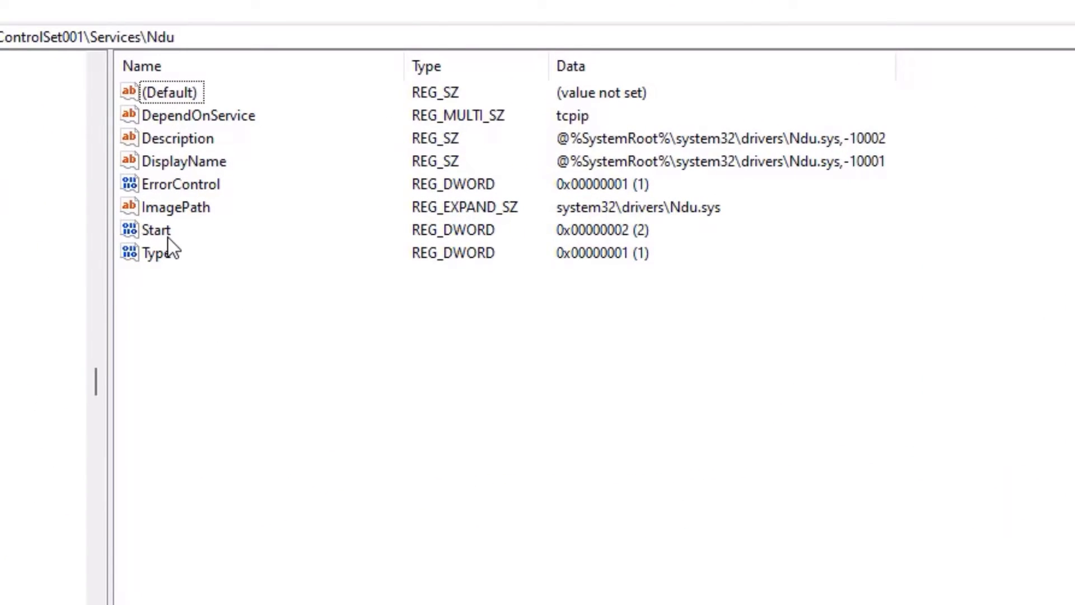
Change the Ndu Start value data from 2 to 4 and confirm
right_click(168, 237)
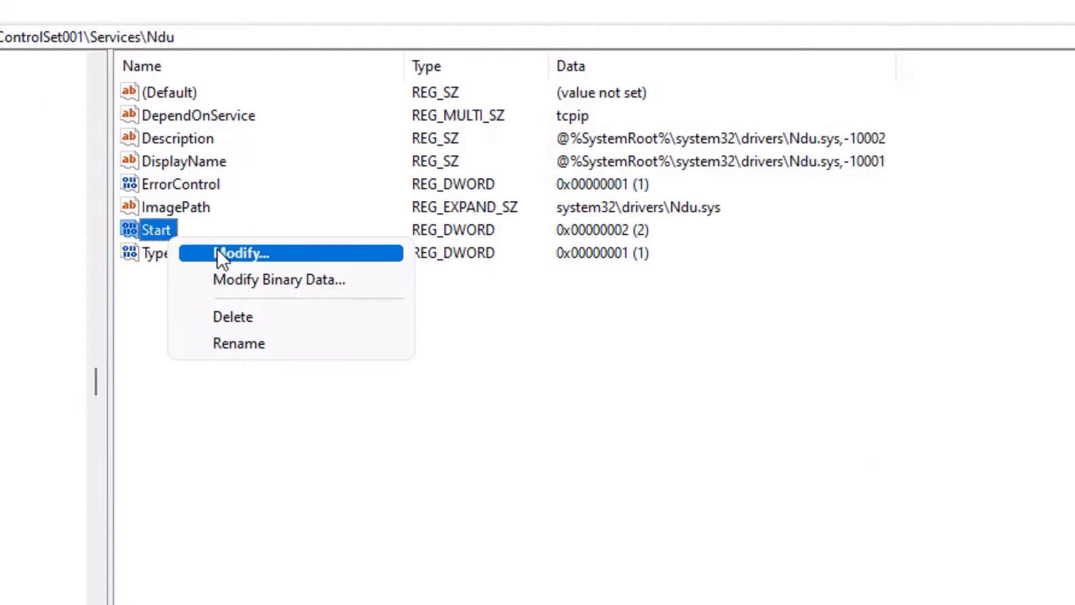
left_click(219, 249)
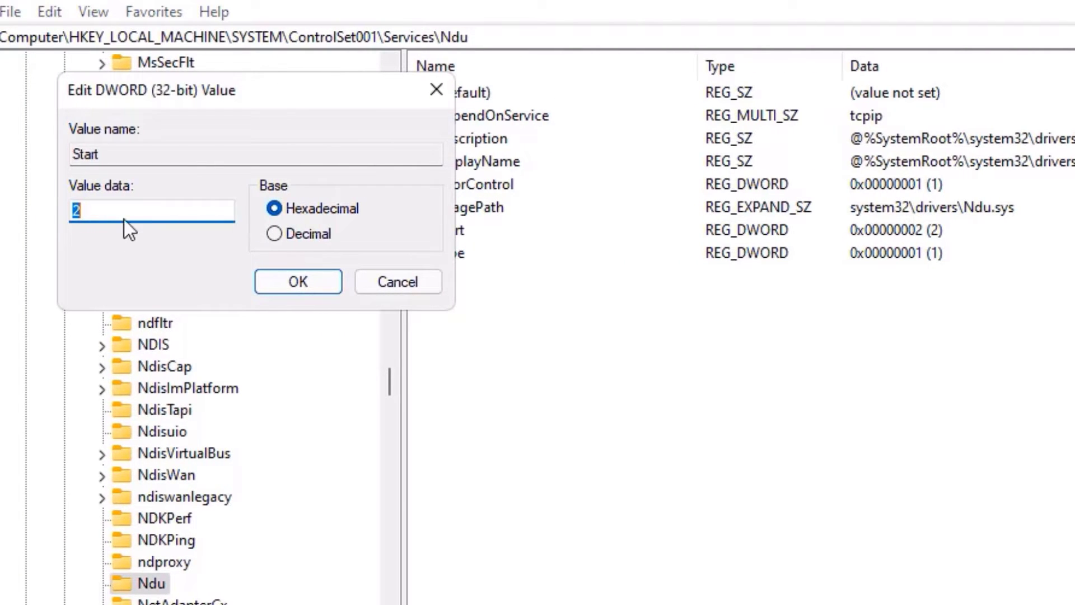
left_click(124, 218)
type("4")
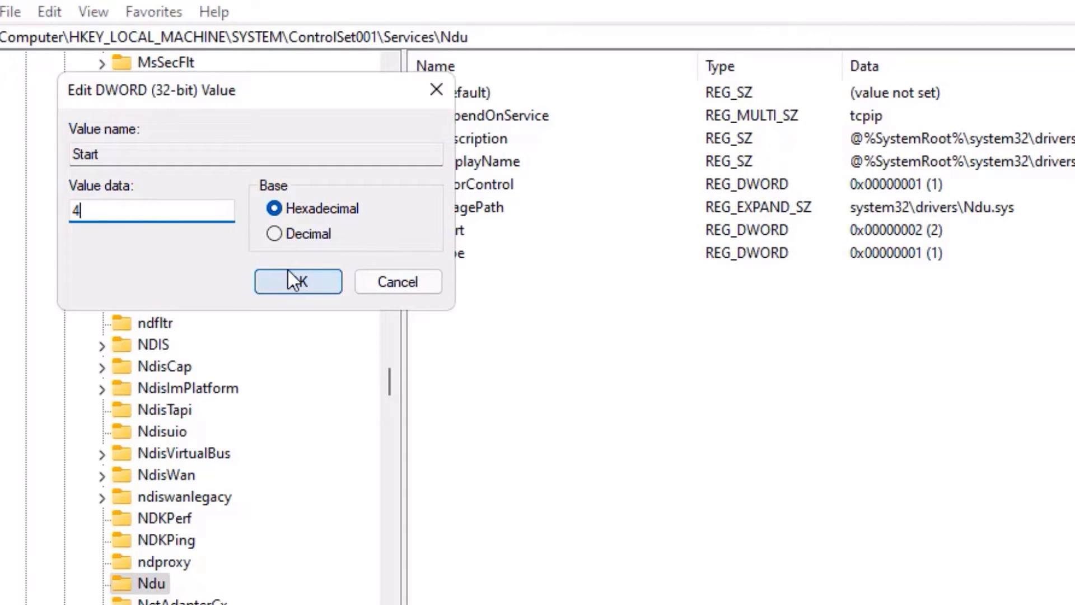
left_click(296, 282)
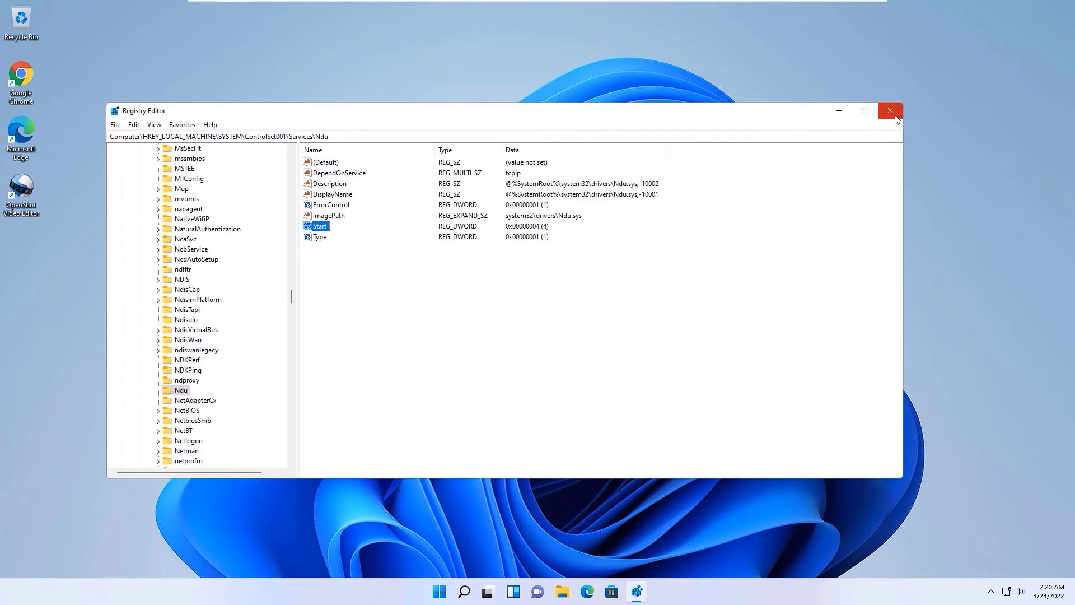
Close the Registry Editor window
left_click(892, 112)
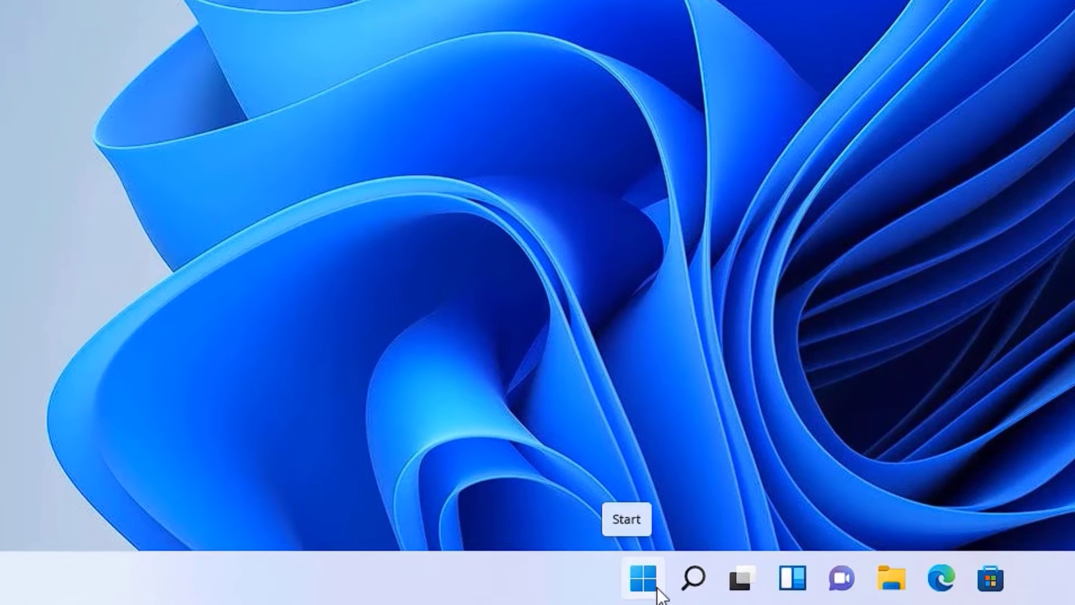
Launch services.msc from the Win+X Run box
right_click(659, 592)
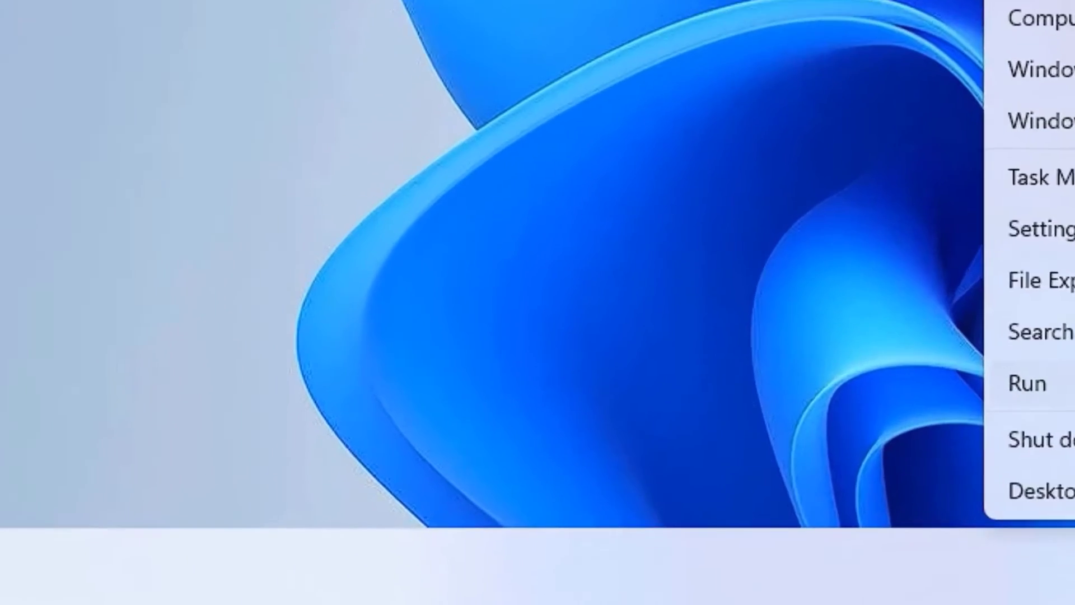
left_click(1029, 383)
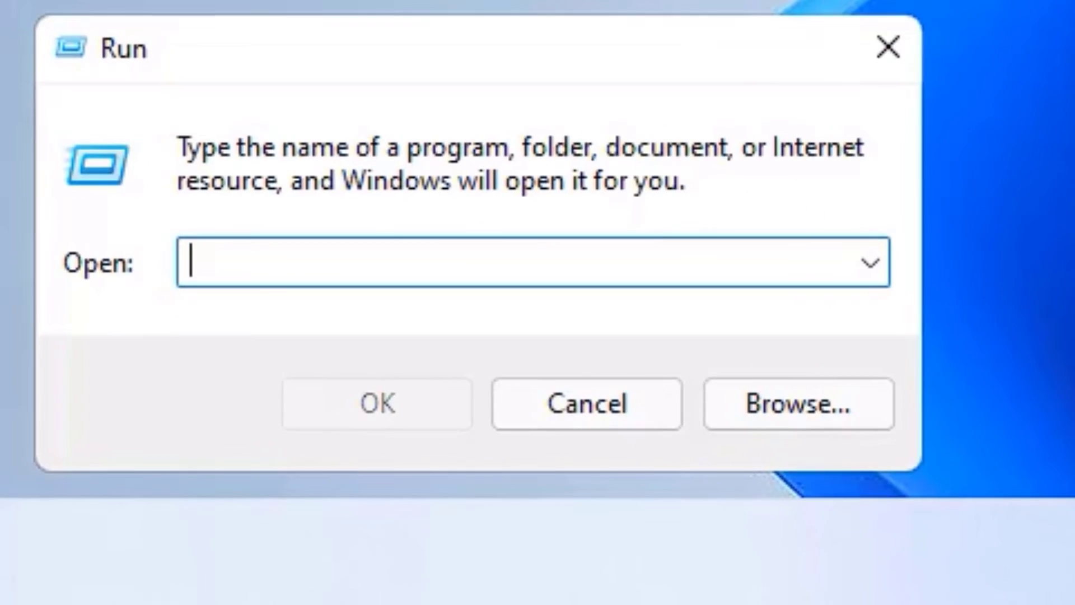
type("ser")
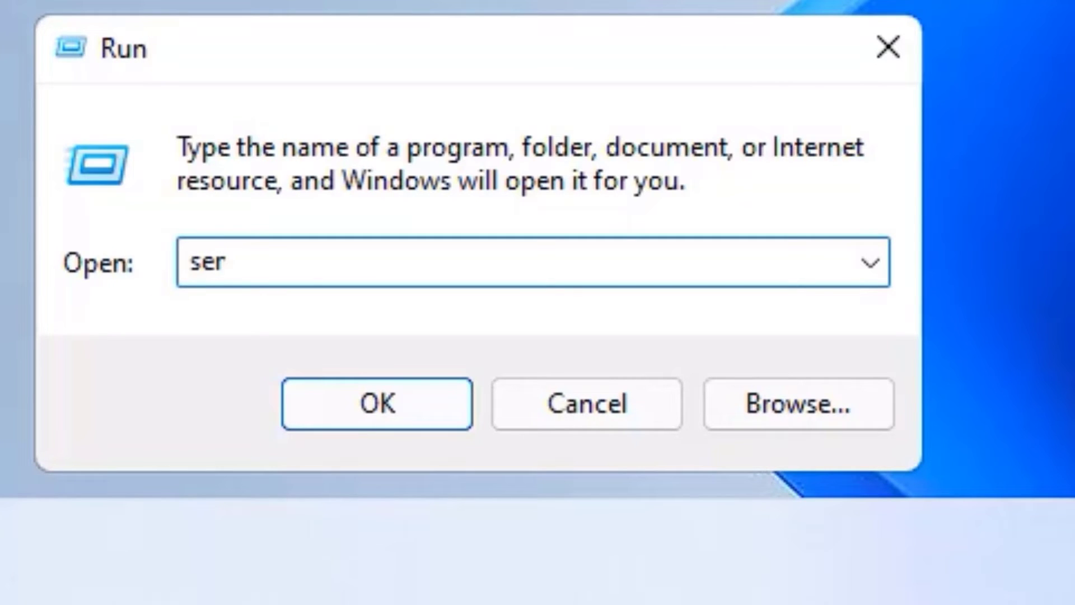
type("vices.msc")
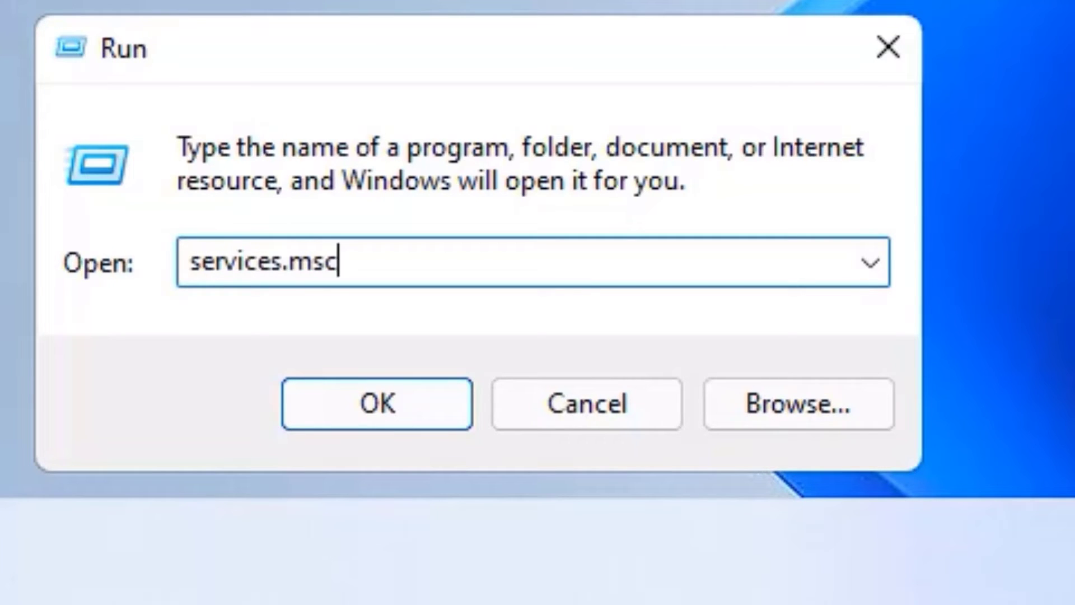
key("Return")
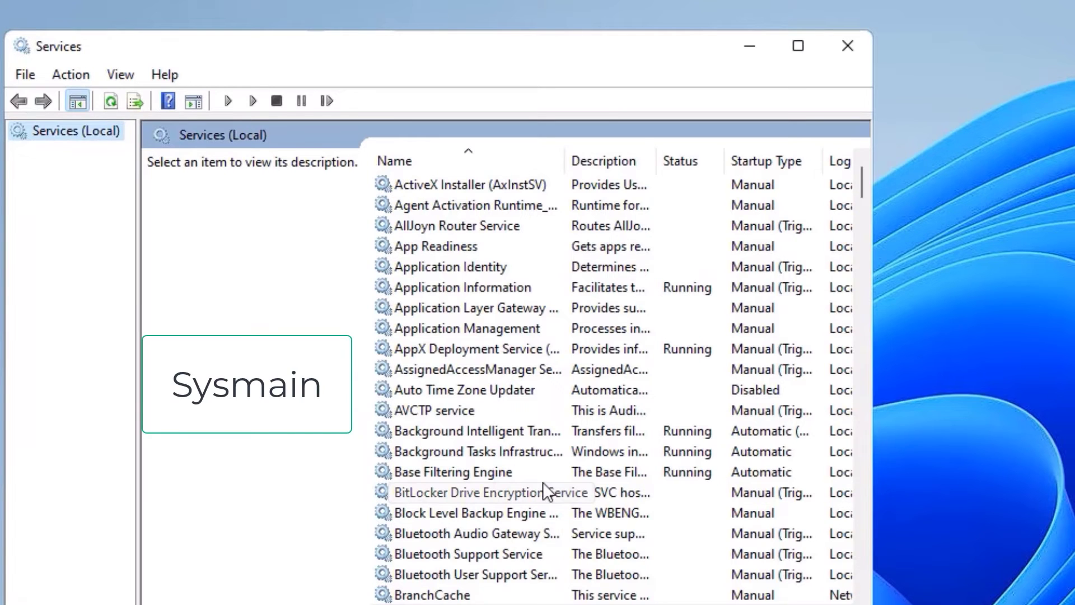
scroll(543, 482, "down", 20)
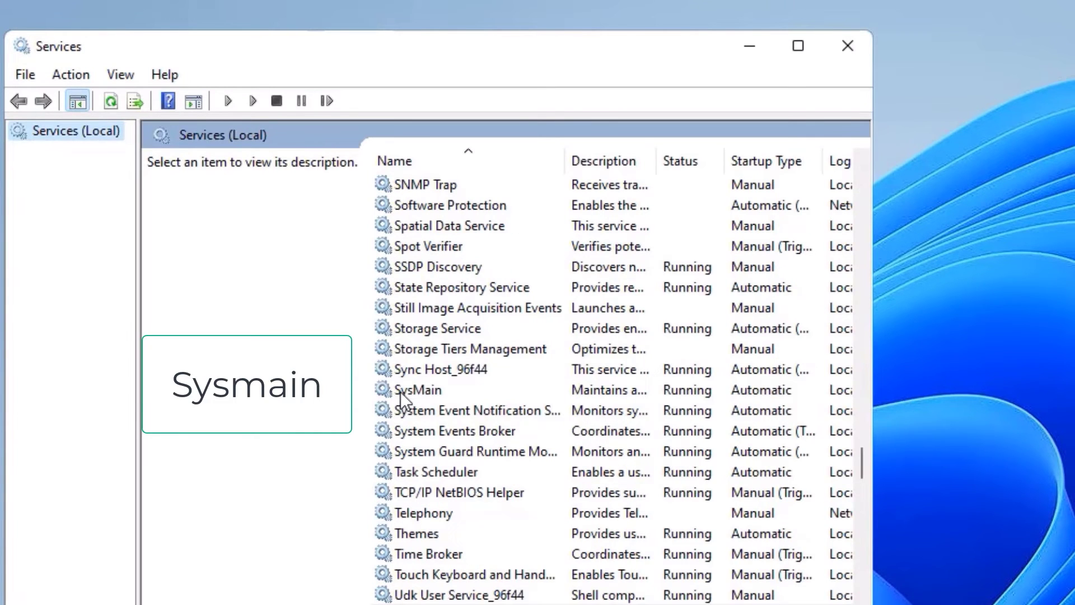
Select SysMain and stop it from the left description pane
left_click(400, 391)
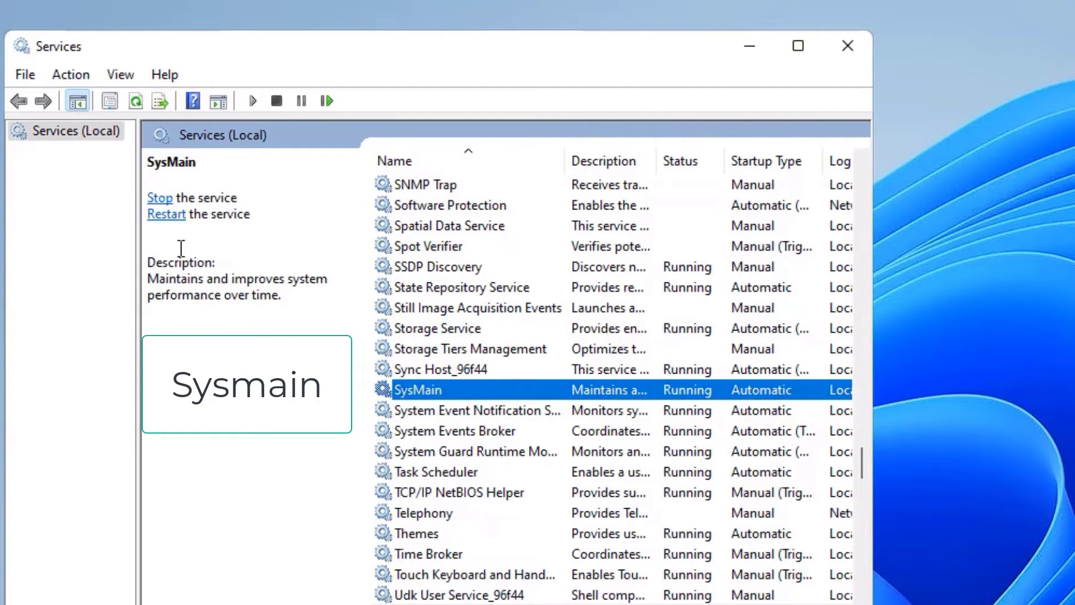
left_click(159, 199)
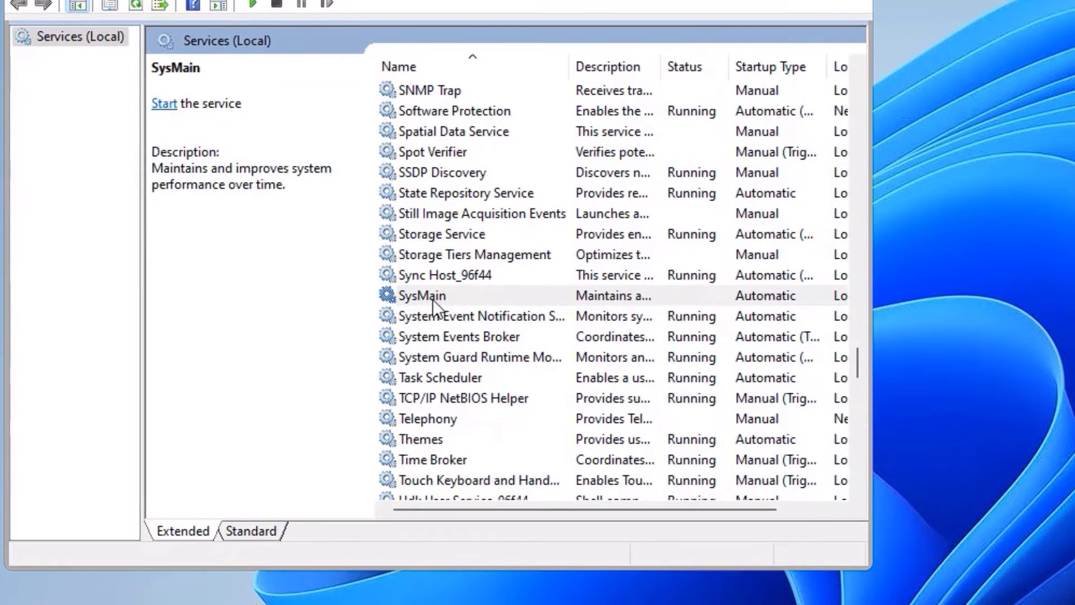
Set SysMain's startup type to Disabled in Properties, then apply and save
right_click(433, 299)
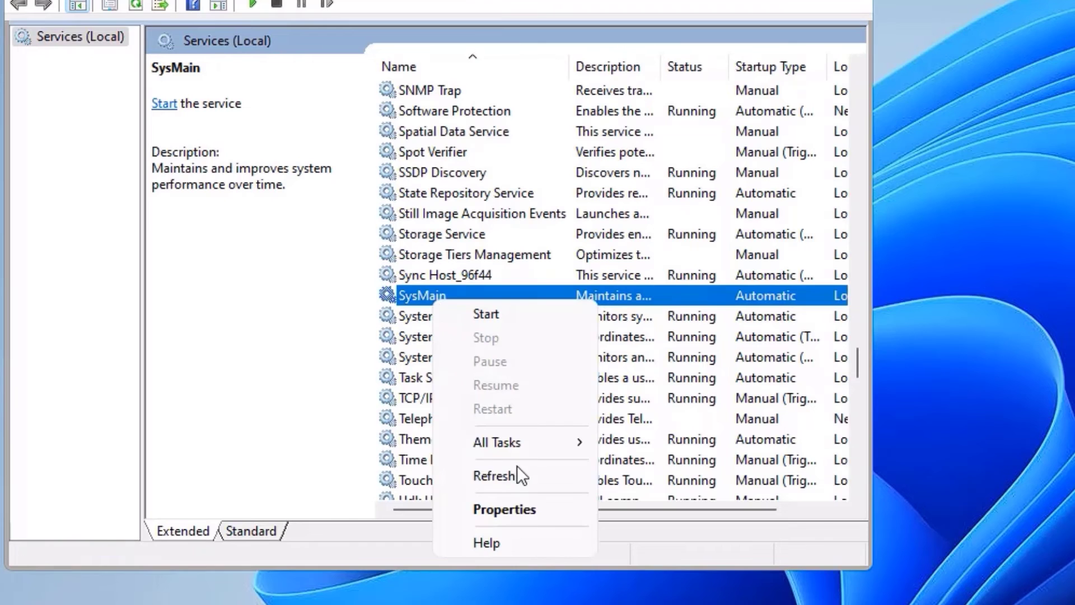
left_click(502, 508)
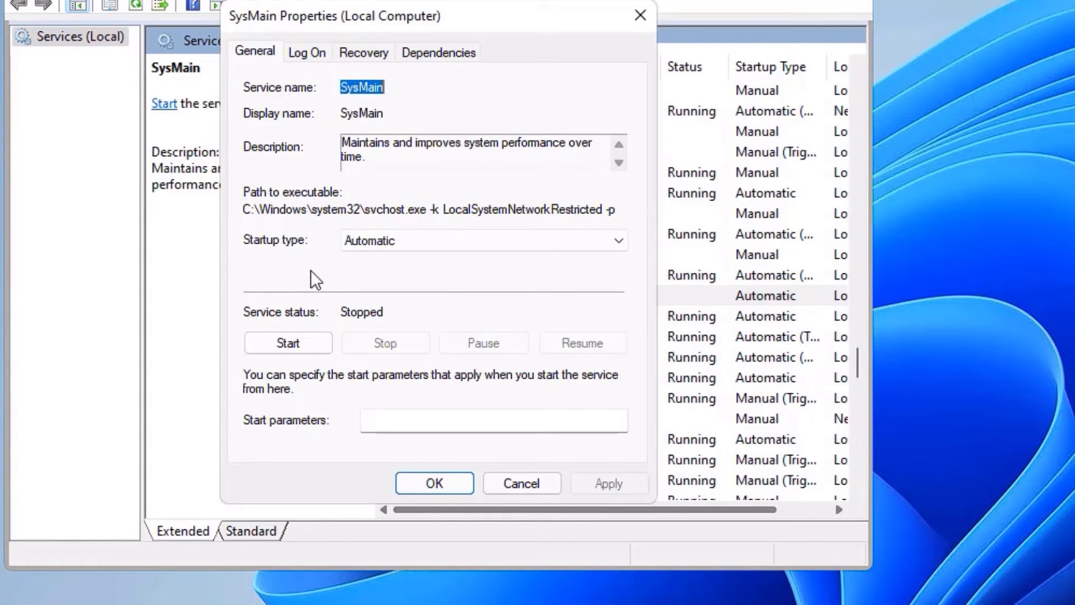
left_click(387, 241)
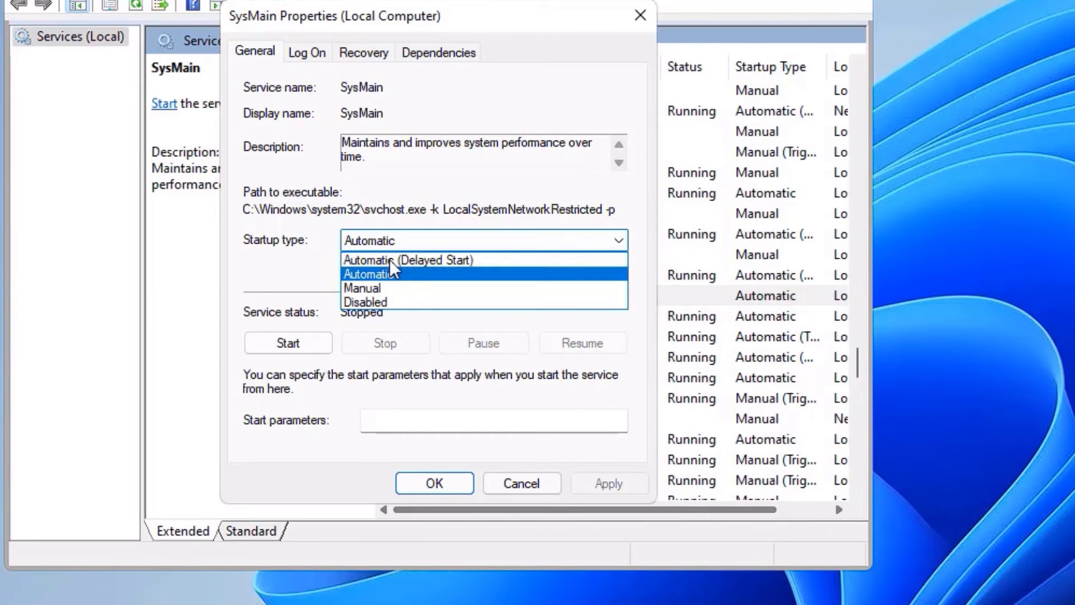
left_click(382, 303)
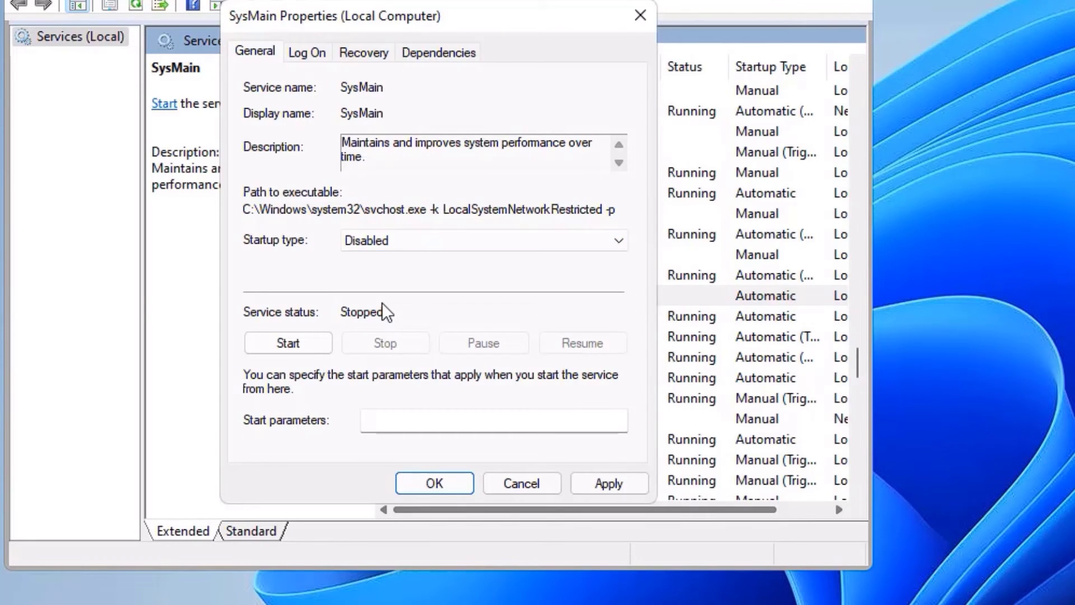
left_click(588, 487)
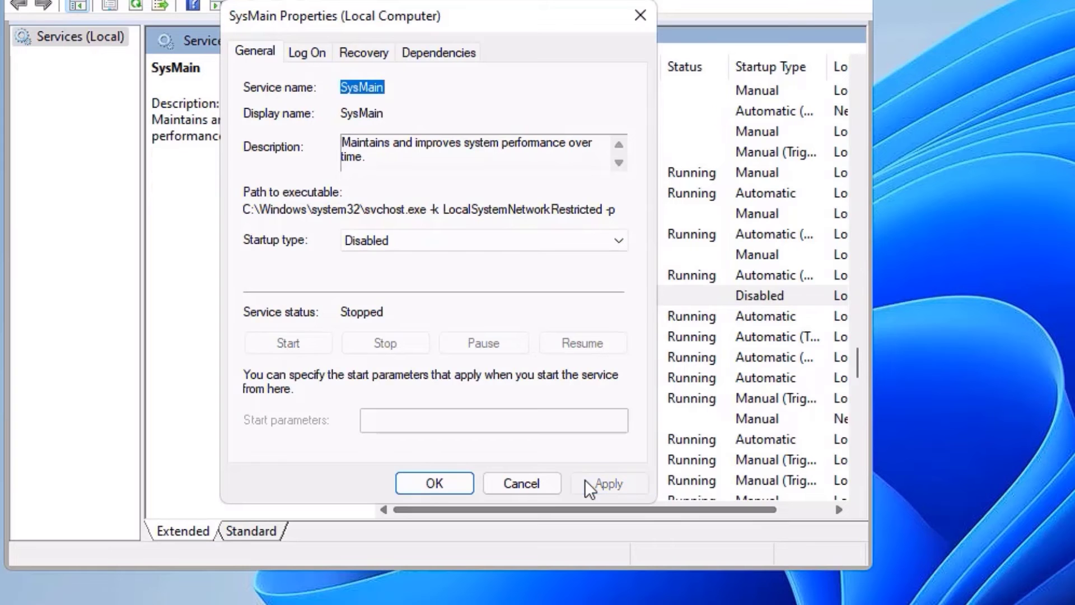
left_click(426, 489)
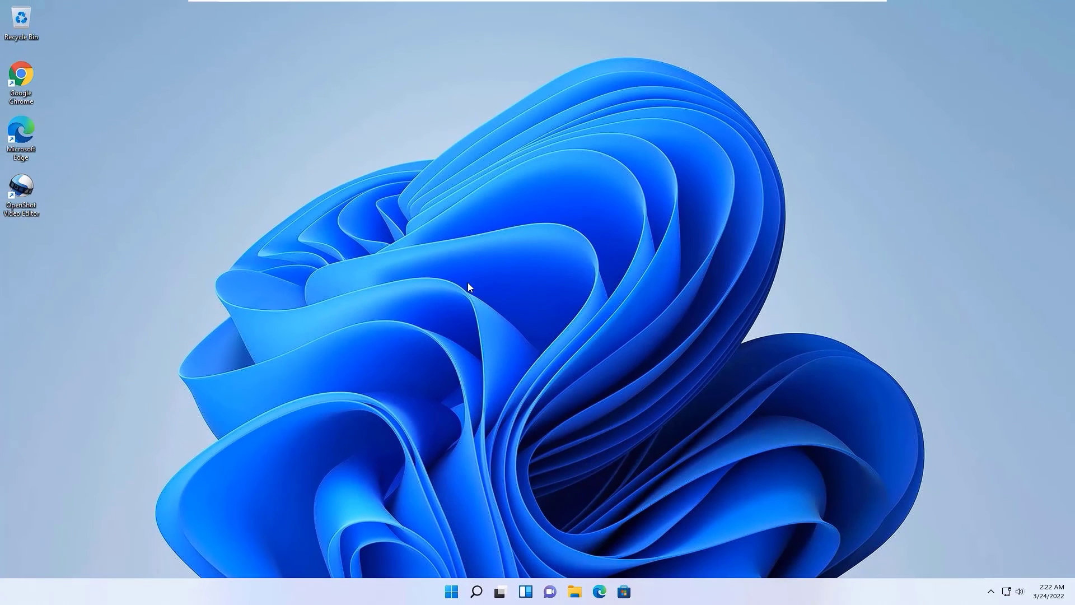